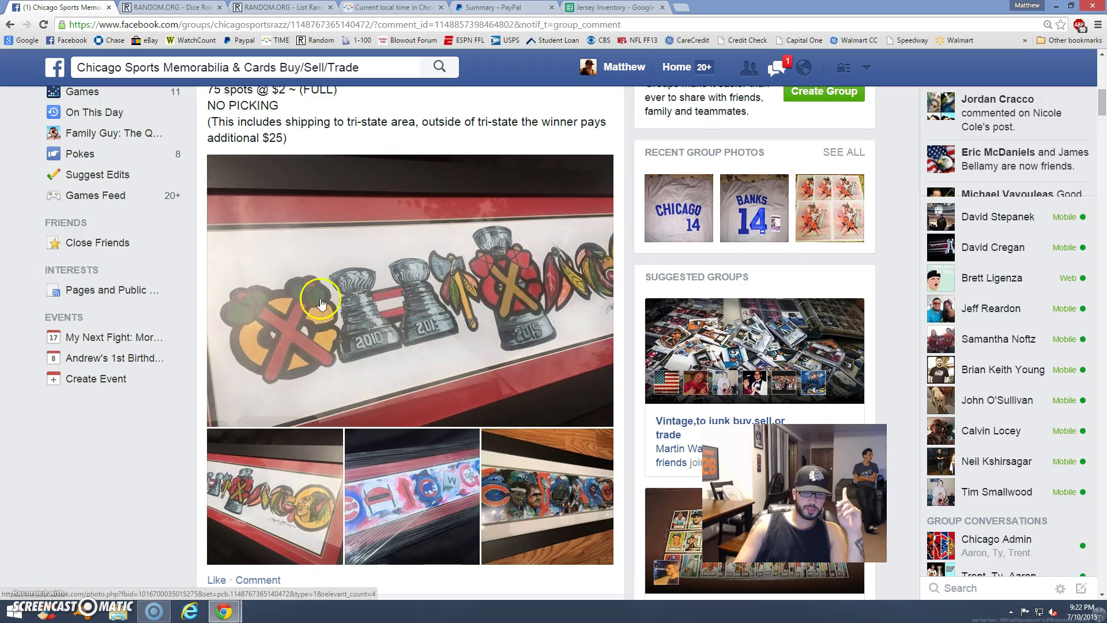
scroll(466, 269, "up", 1)
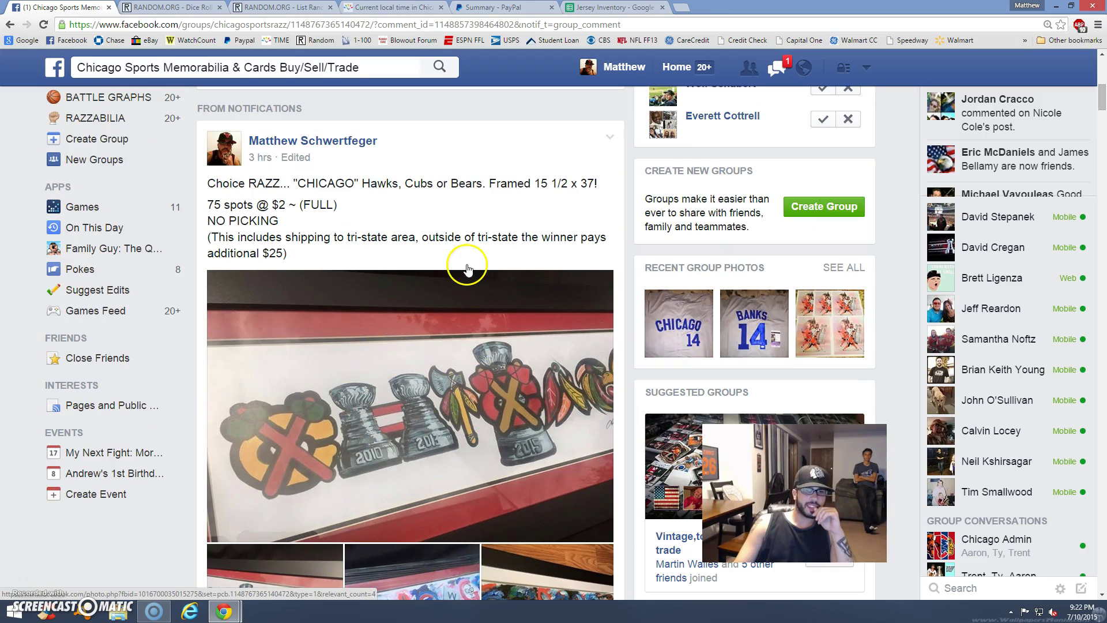
scroll(459, 264, "down", 1)
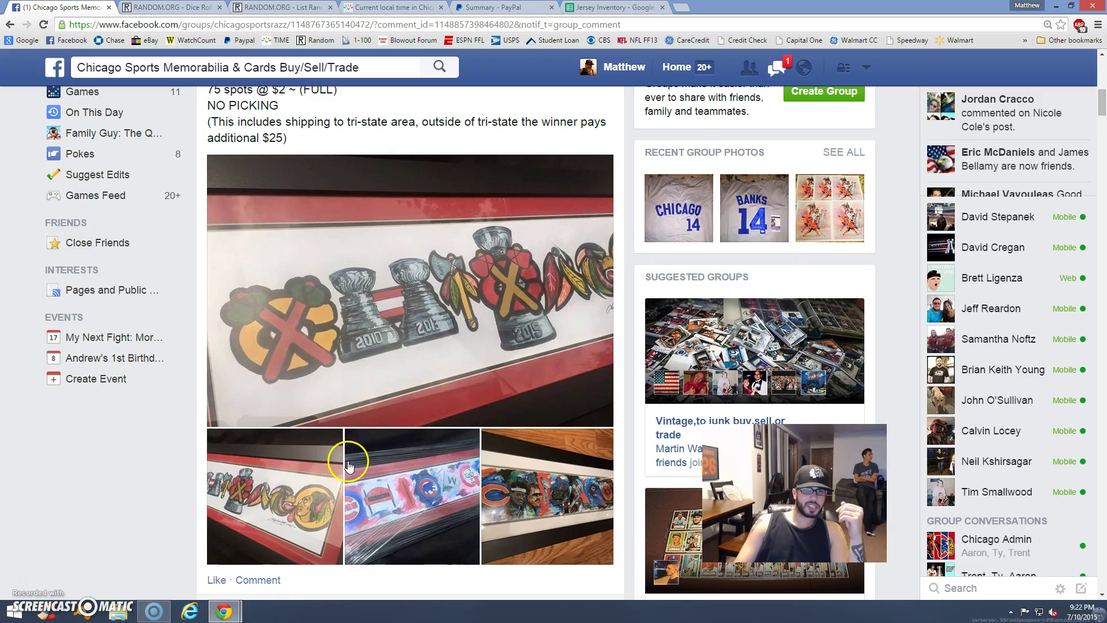
scroll(400, 310, "down", 1)
scroll(399, 310, "down", 2)
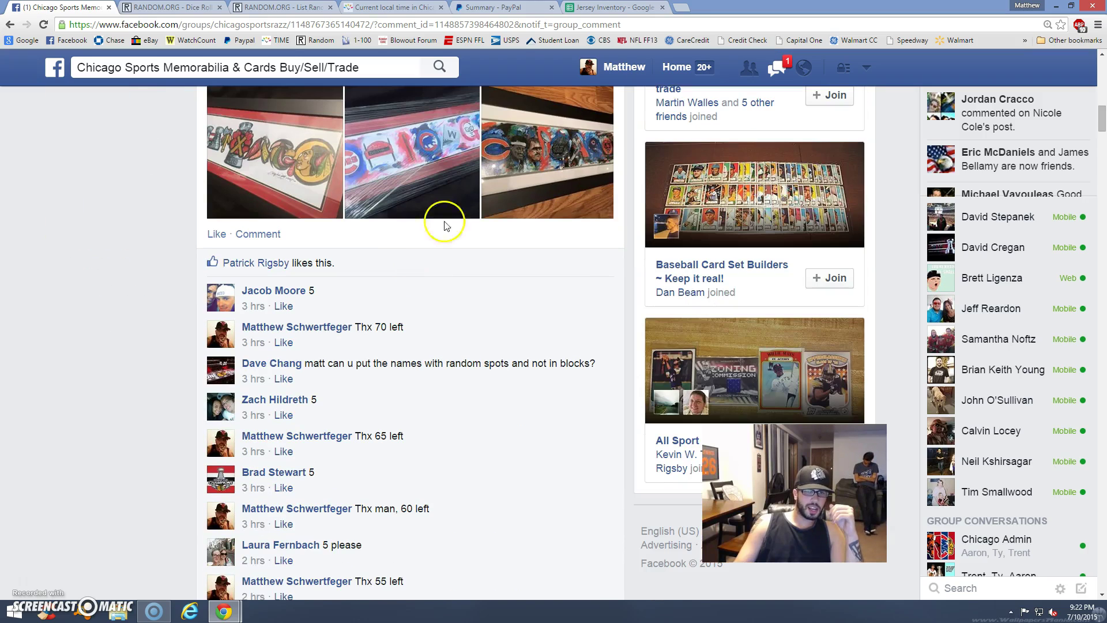
scroll(404, 230, "up", 1)
scroll(385, 276, "down", 2)
scroll(386, 276, "down", 3)
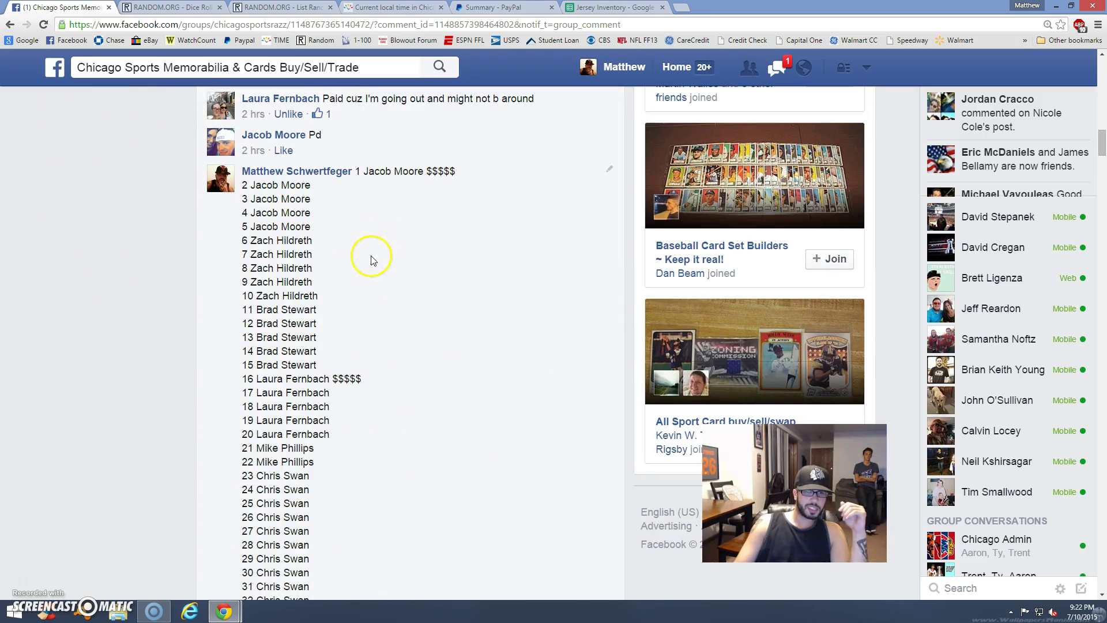
Copy the 75-spot numbered name list from the raffle post comment
left_click_drag(356, 172, 392, 562)
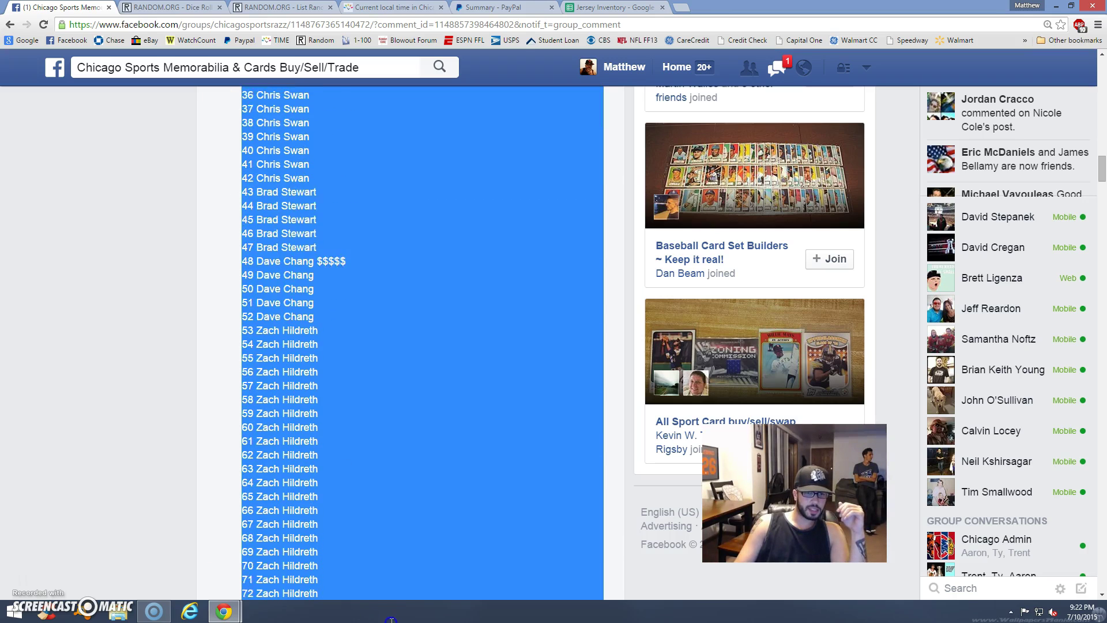
left_click_drag(391, 563, 406, 517)
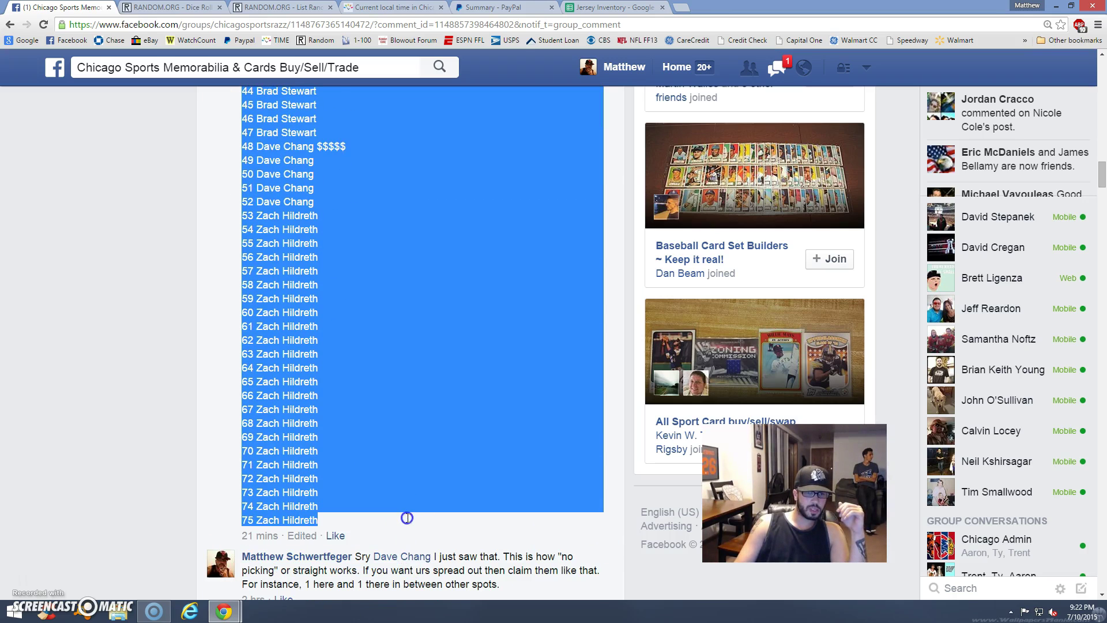
right_click(407, 421)
left_click(413, 425)
scroll(412, 425, "down", 1)
scroll(412, 425, "down", 3)
scroll(404, 425, "down", 6)
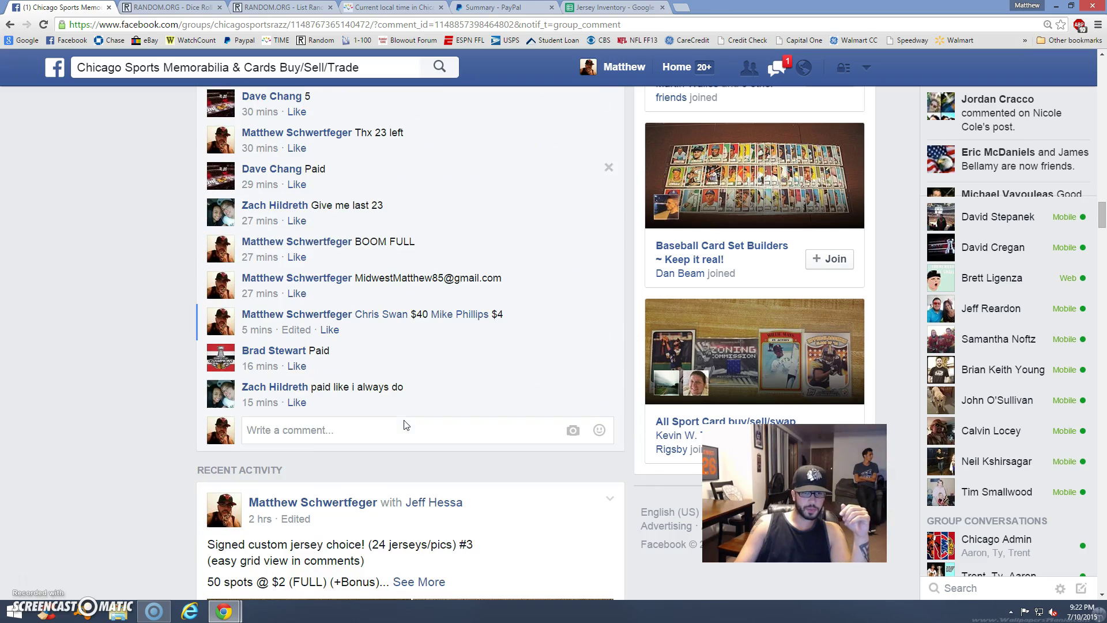
Post a LIVE comment on the raffle post and bring up the Chicago clock
left_click(292, 440)
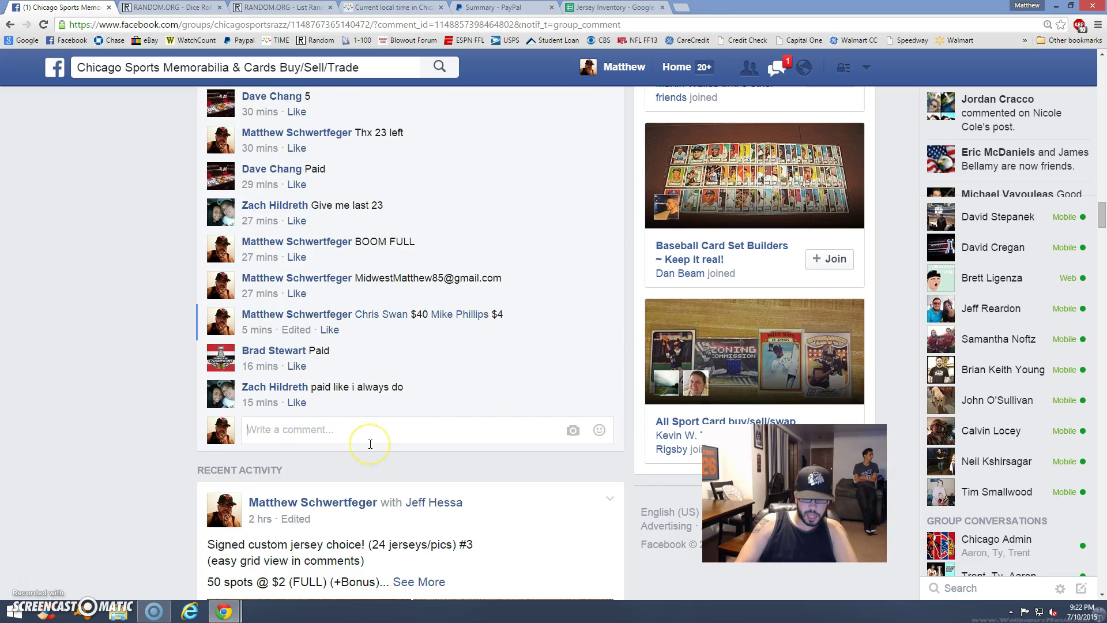
type("LIVE")
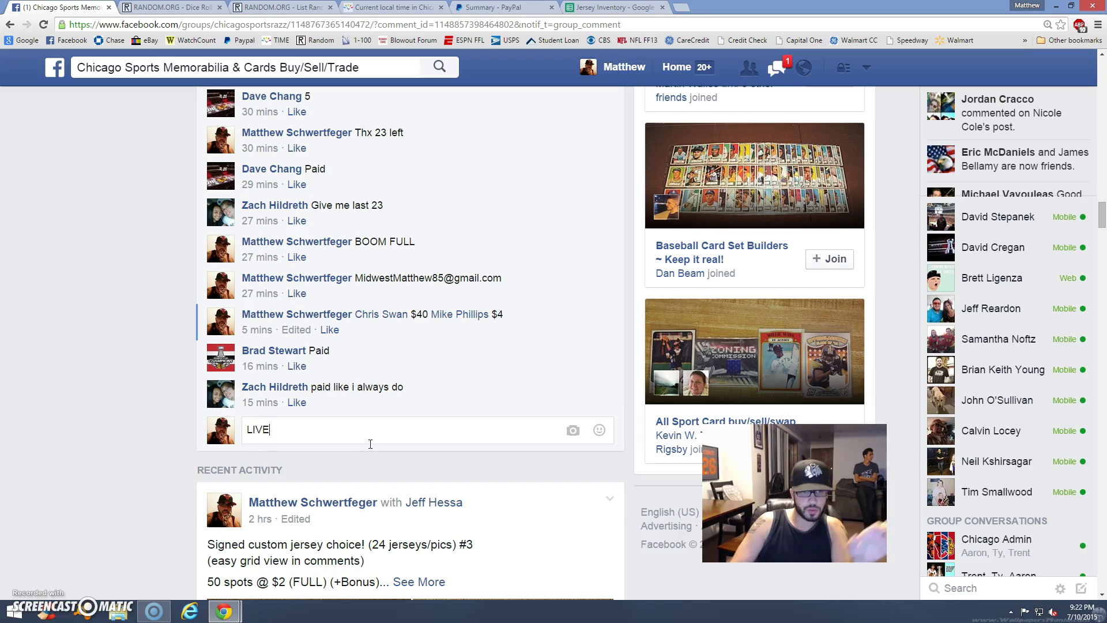
key("Return")
left_click(359, 6)
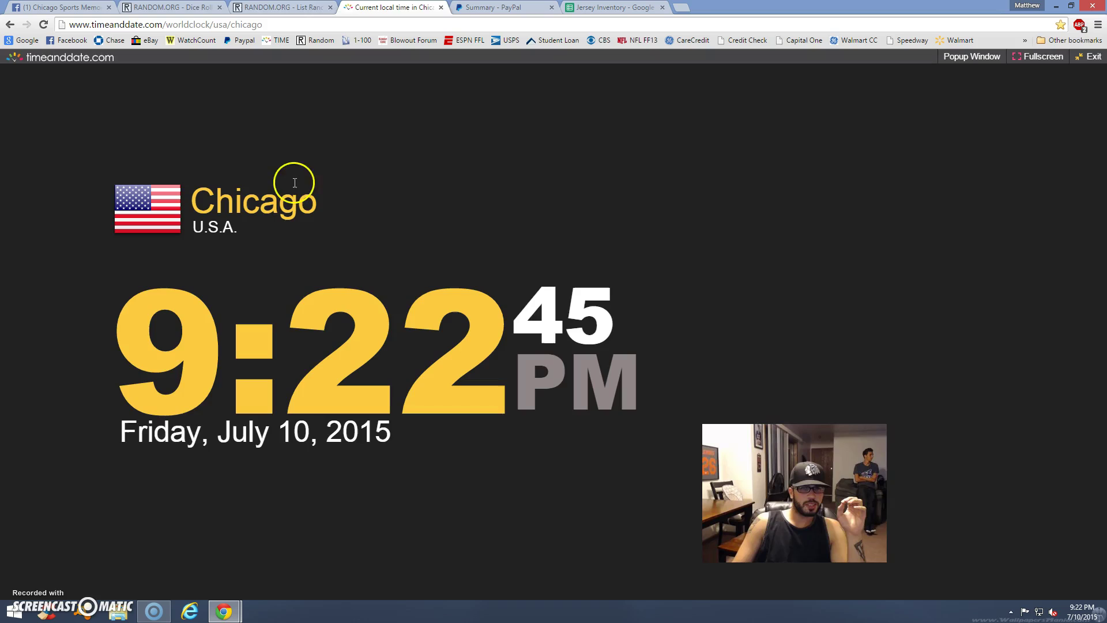
Paste the 75 numbered name spots into the List Randomizer field
left_click(285, 7)
left_click(327, 367)
right_click(328, 366)
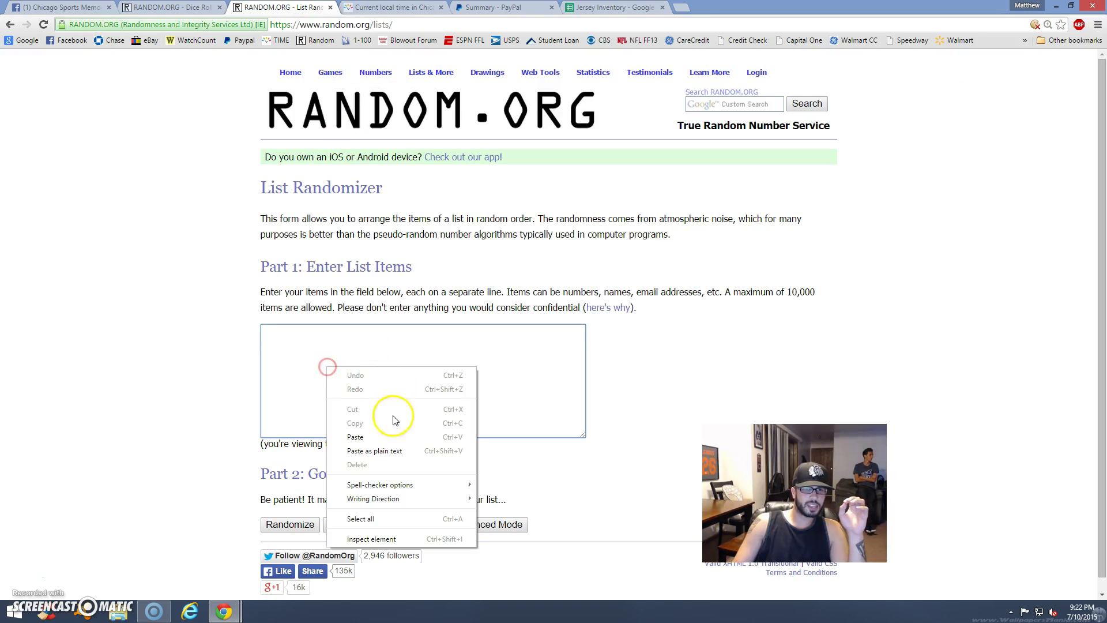
left_click(390, 435)
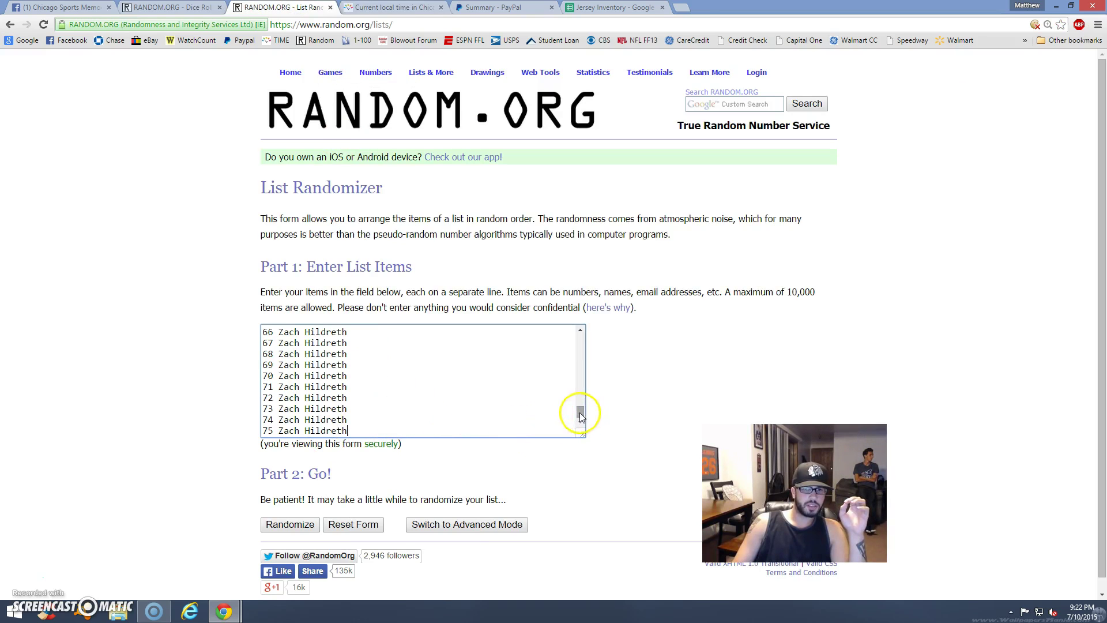
left_click_drag(579, 413, 586, 333)
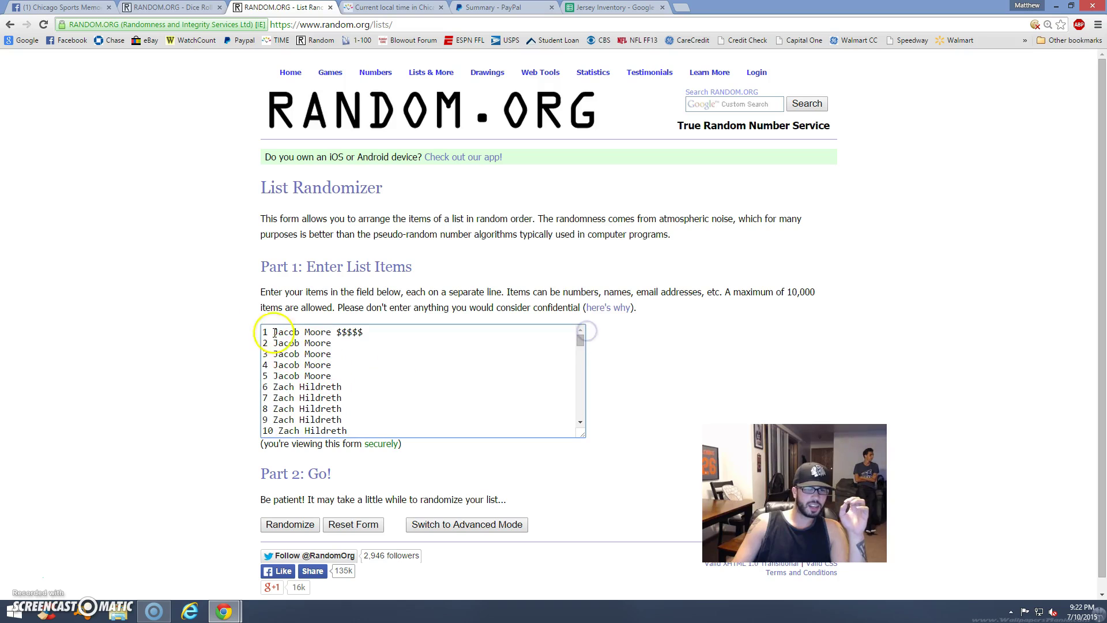
Roll two dice (2 and 5), then return to the List Randomizer
left_click(200, 8)
left_click(283, 288)
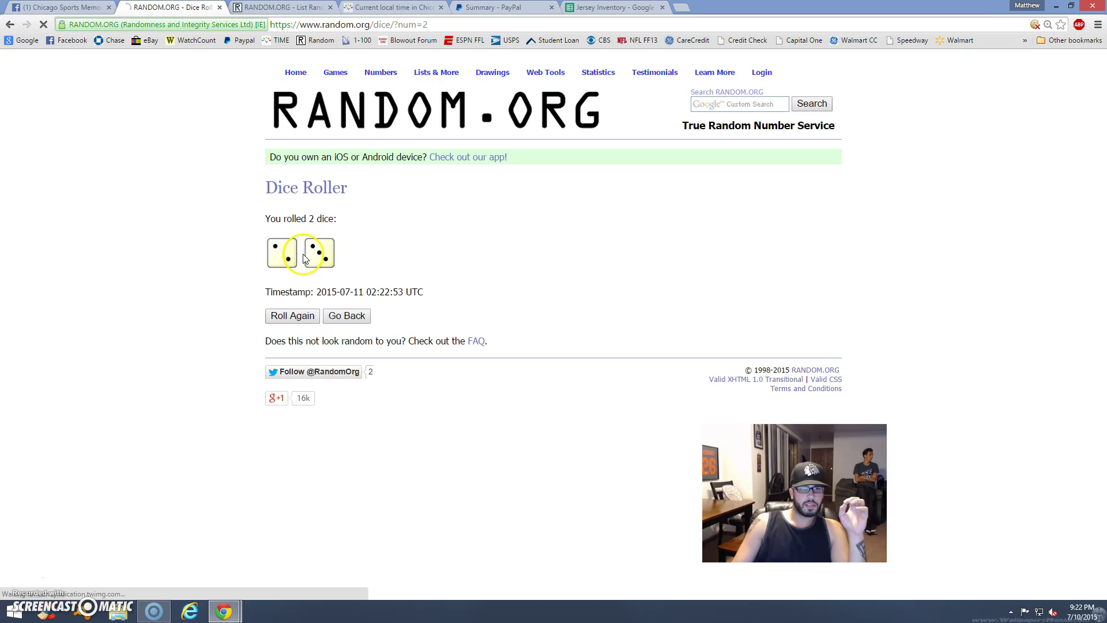
key("ctrl+Tab")
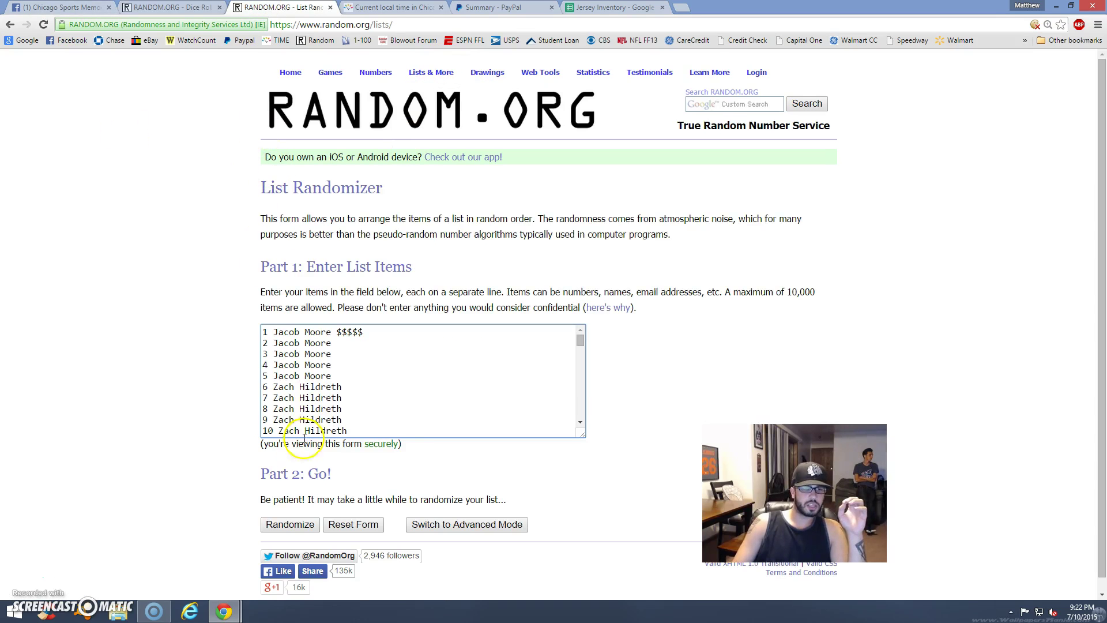
Shuffle the 75-name list four times, confirm the 75-item count, and redisplay the dice roll
left_click(281, 525)
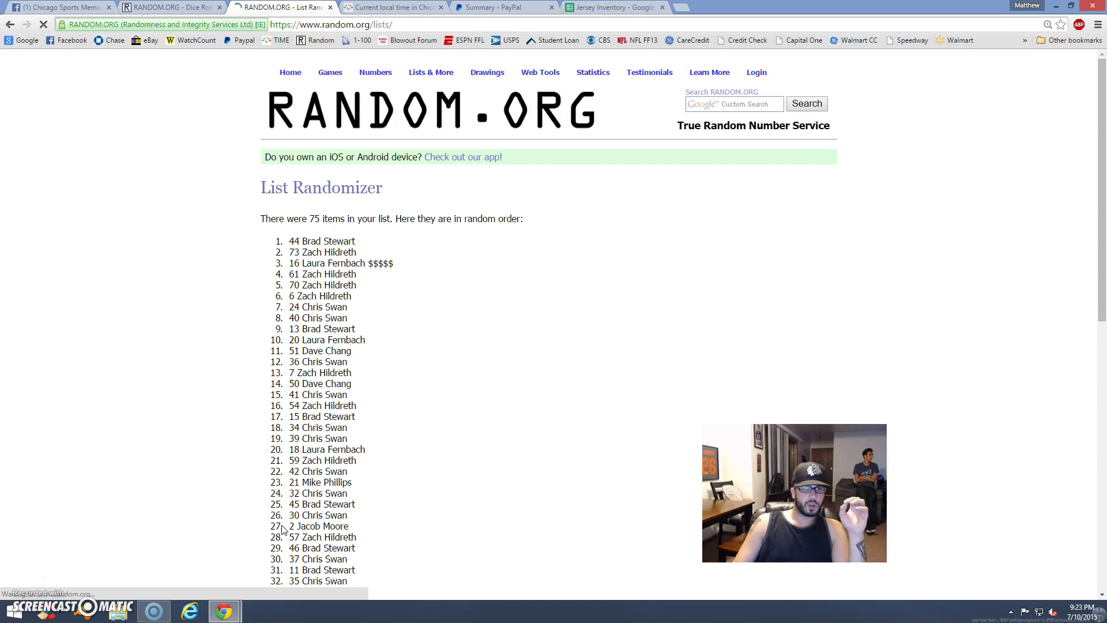
scroll(327, 392, "down", 1)
scroll(323, 383, "down", 5)
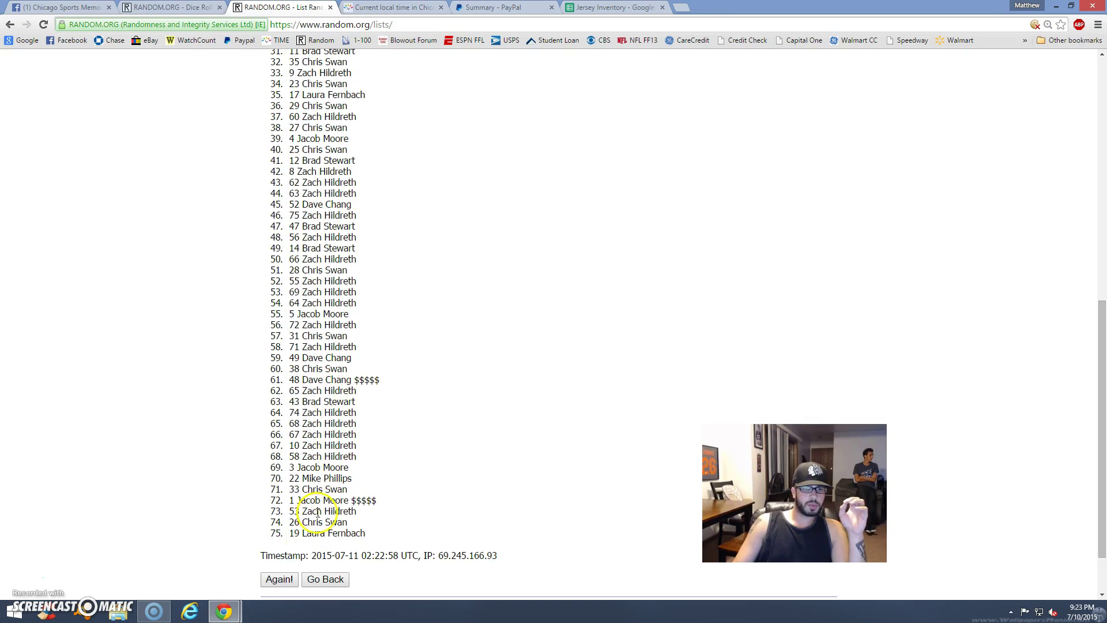
left_click(288, 580)
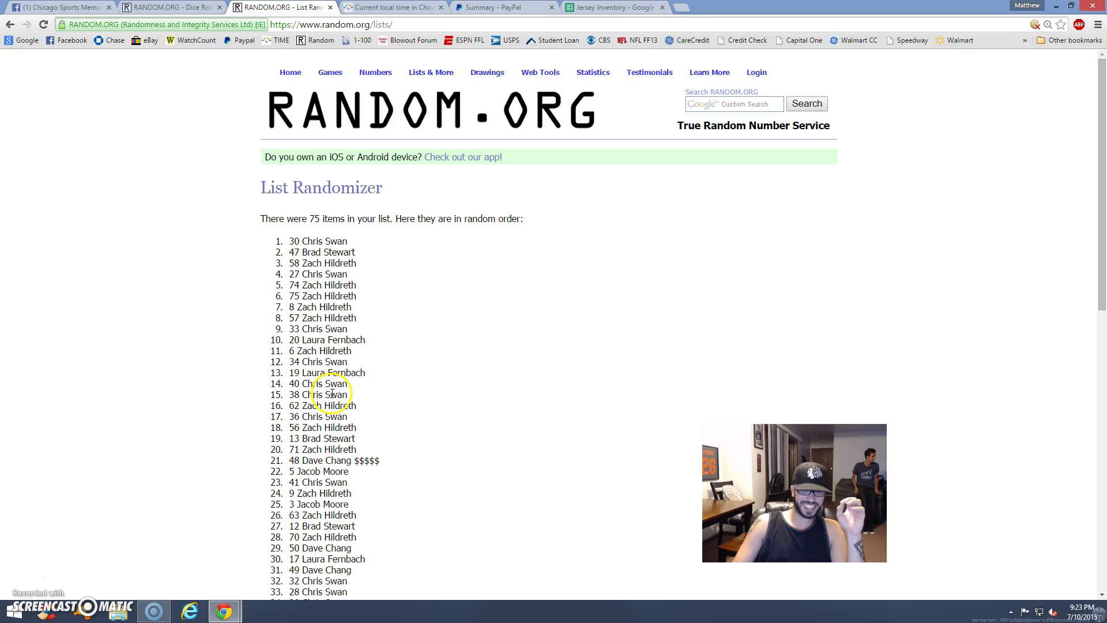
scroll(332, 391, "down", 5)
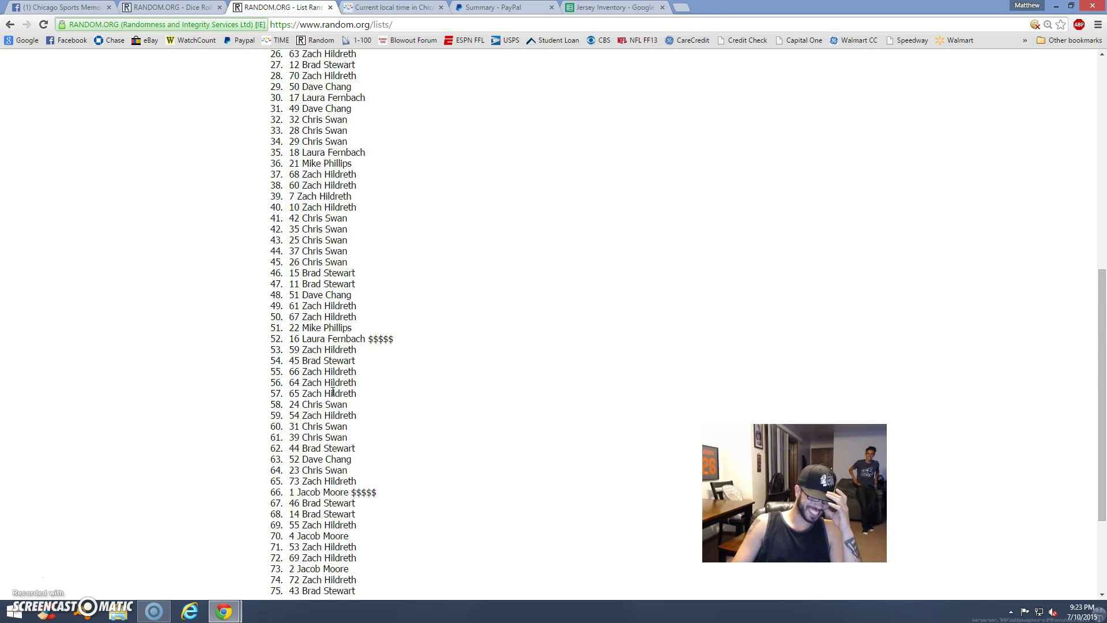
scroll(332, 393, "down", 2)
left_click(279, 518)
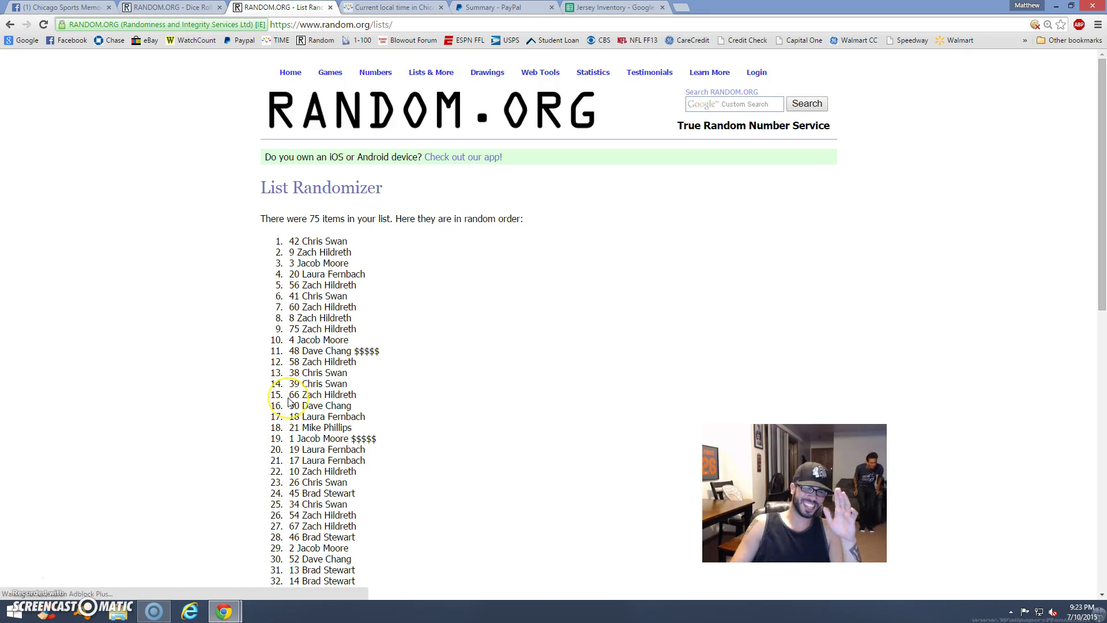
scroll(315, 354, "down", 6)
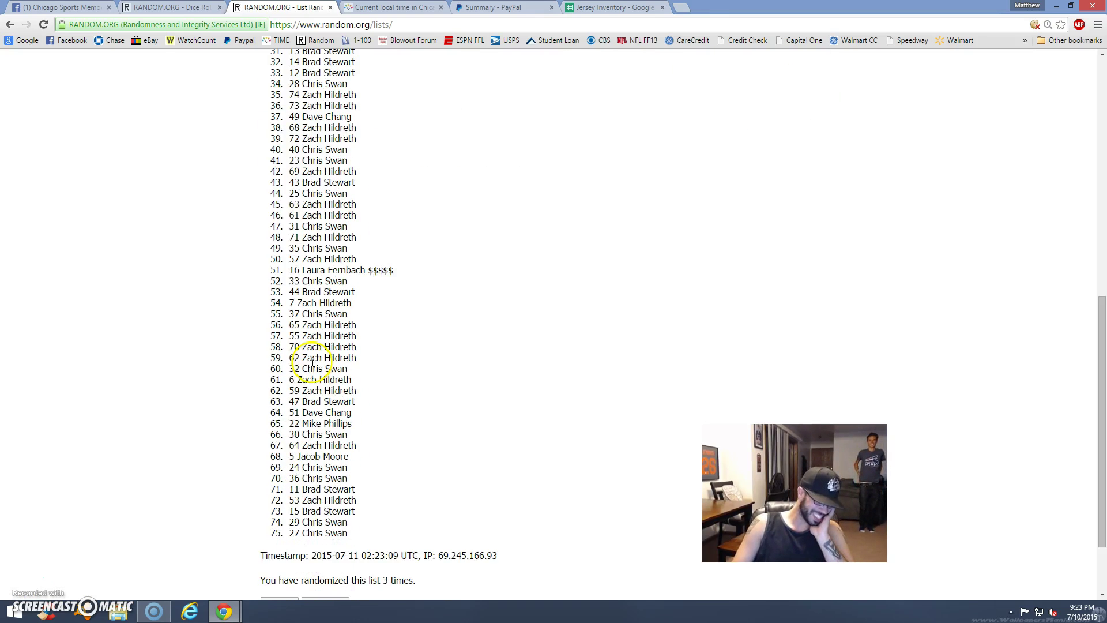
scroll(309, 376, "down", 1)
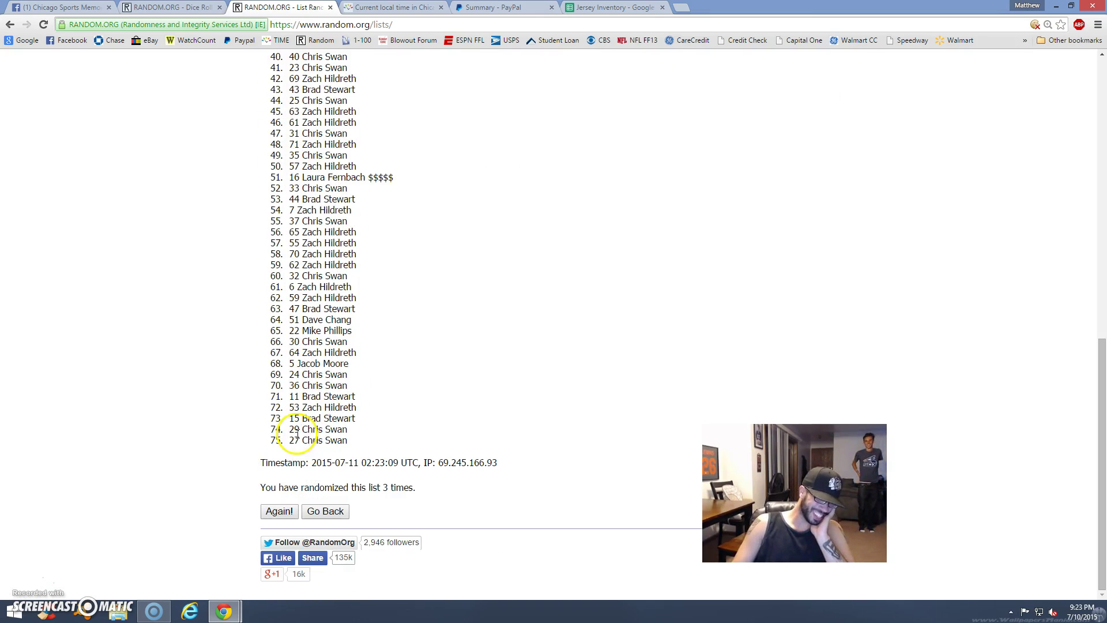
left_click(275, 515)
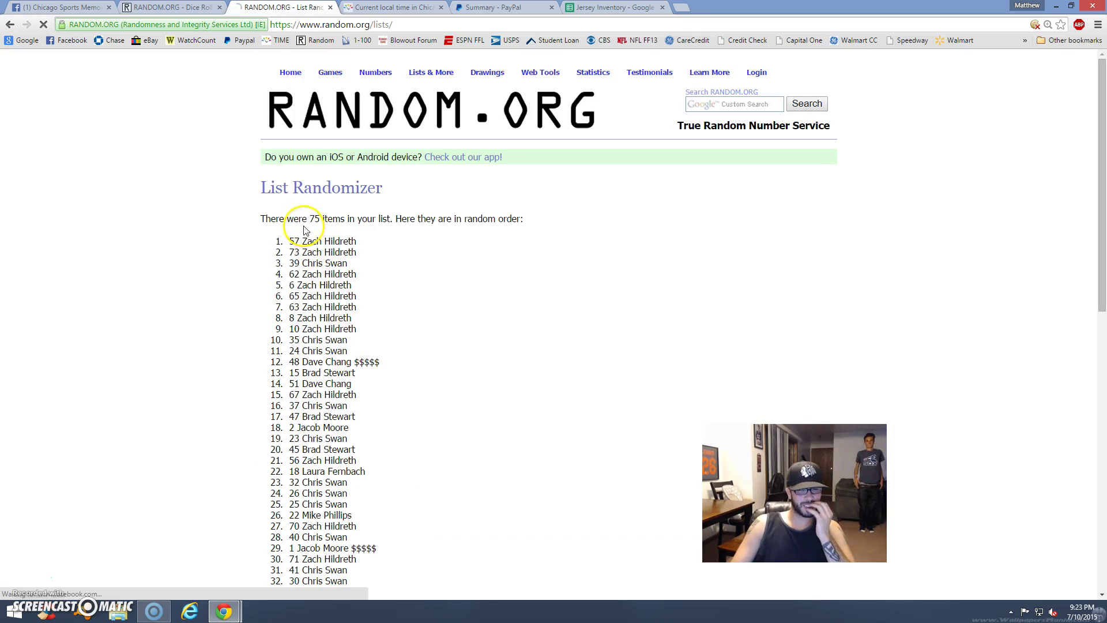
left_click_drag(315, 220, 355, 224)
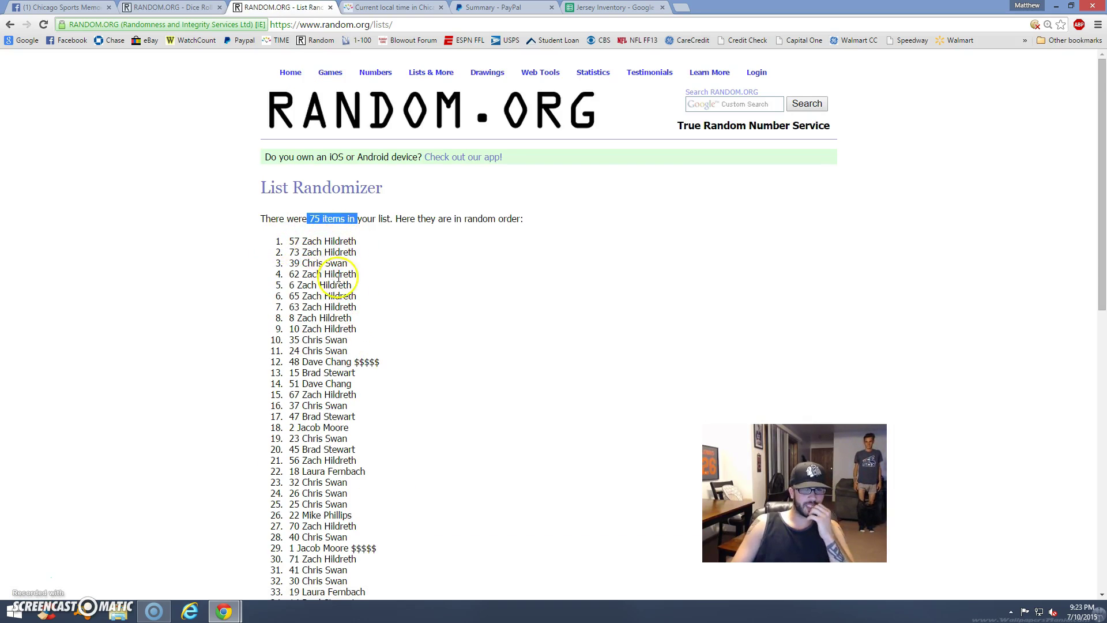
scroll(382, 432, "down", 5)
scroll(382, 432, "down", 2)
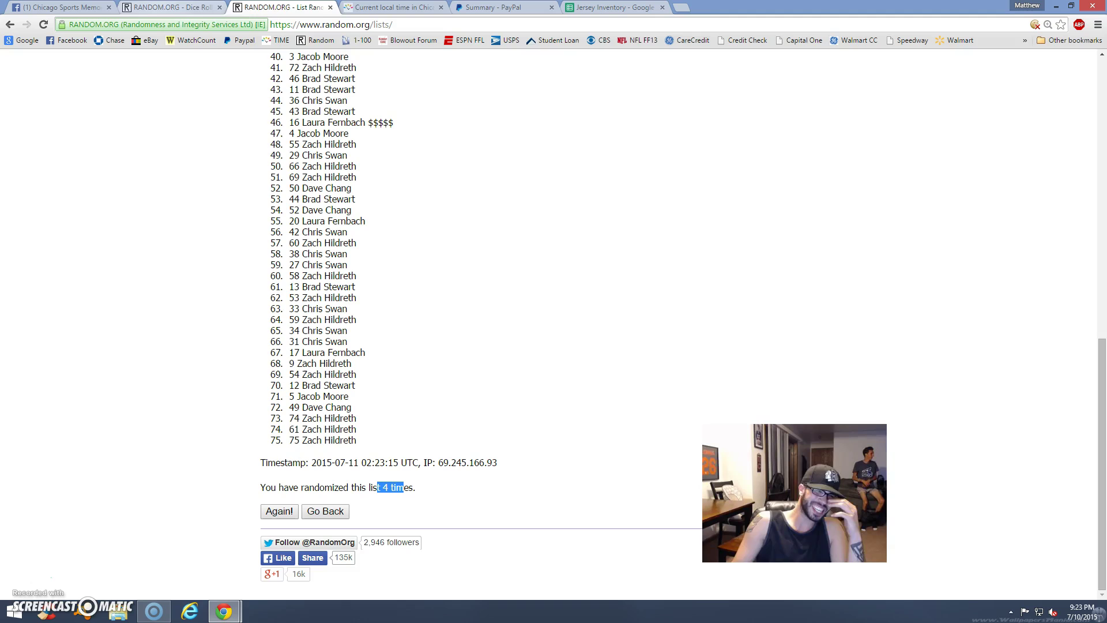
left_click(168, 7)
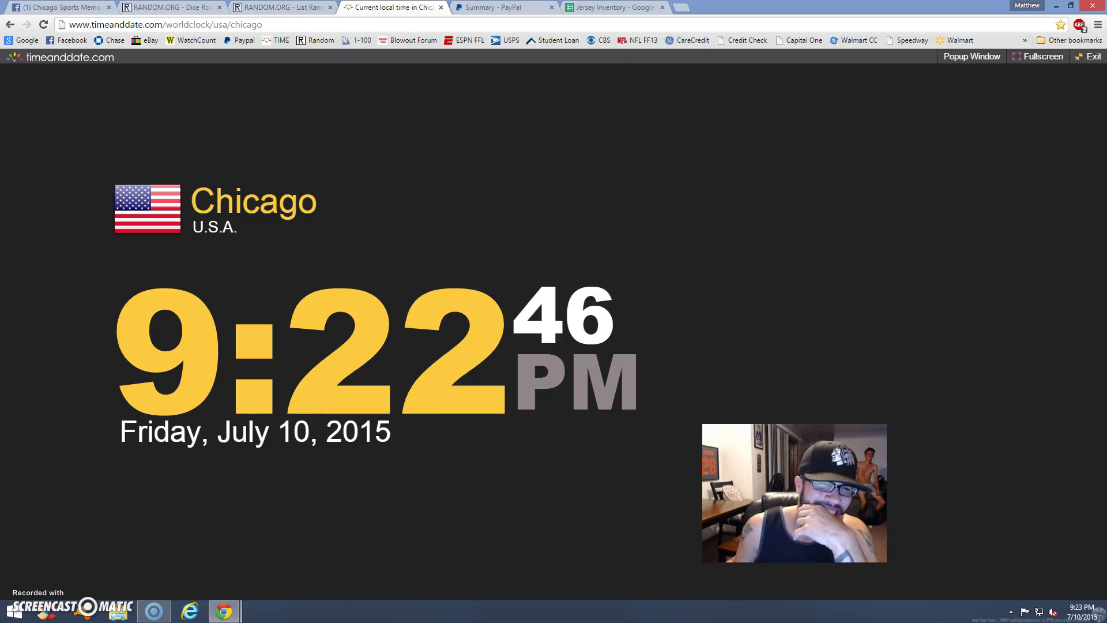
Check the Chicago clock at 9:23 PM, then return to the four-times-shuffled list
left_click(373, 7)
left_click(367, 9)
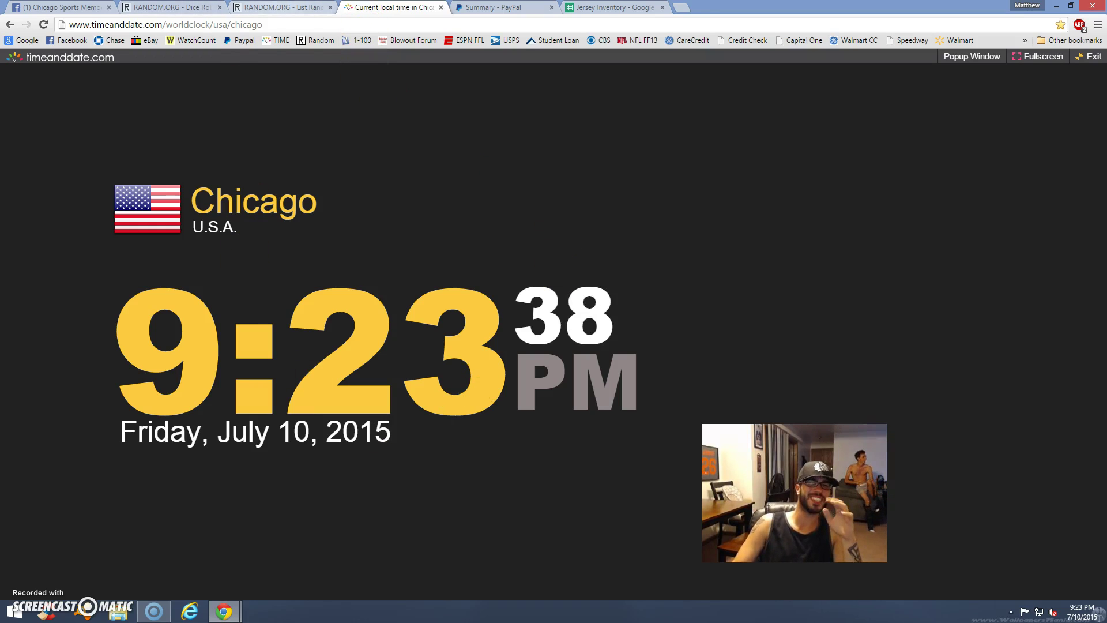
left_click(278, 8)
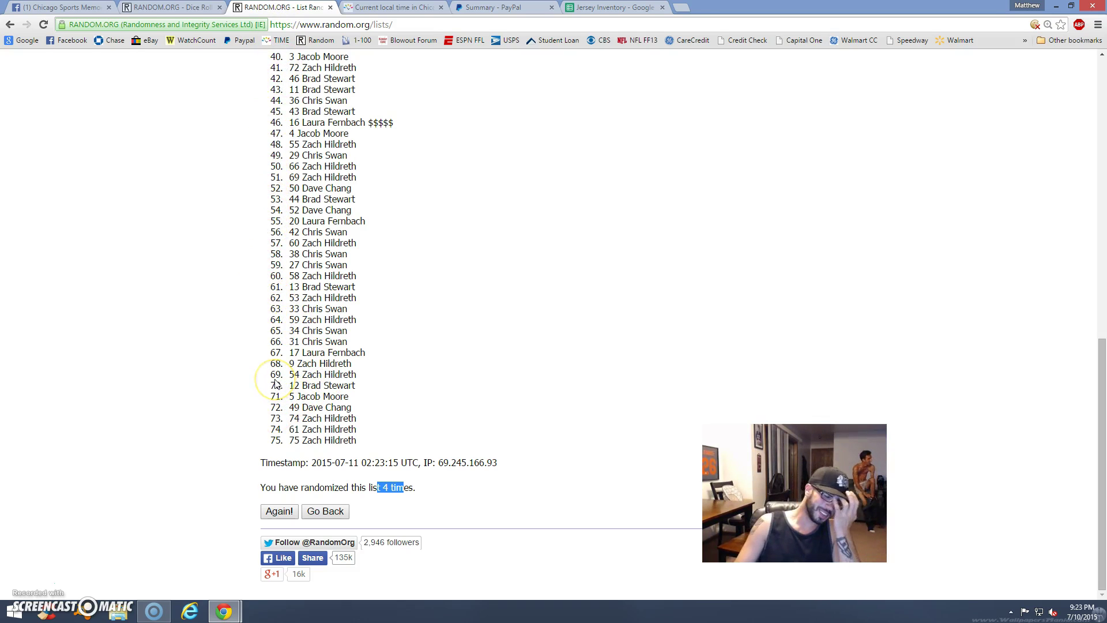
left_click(279, 511)
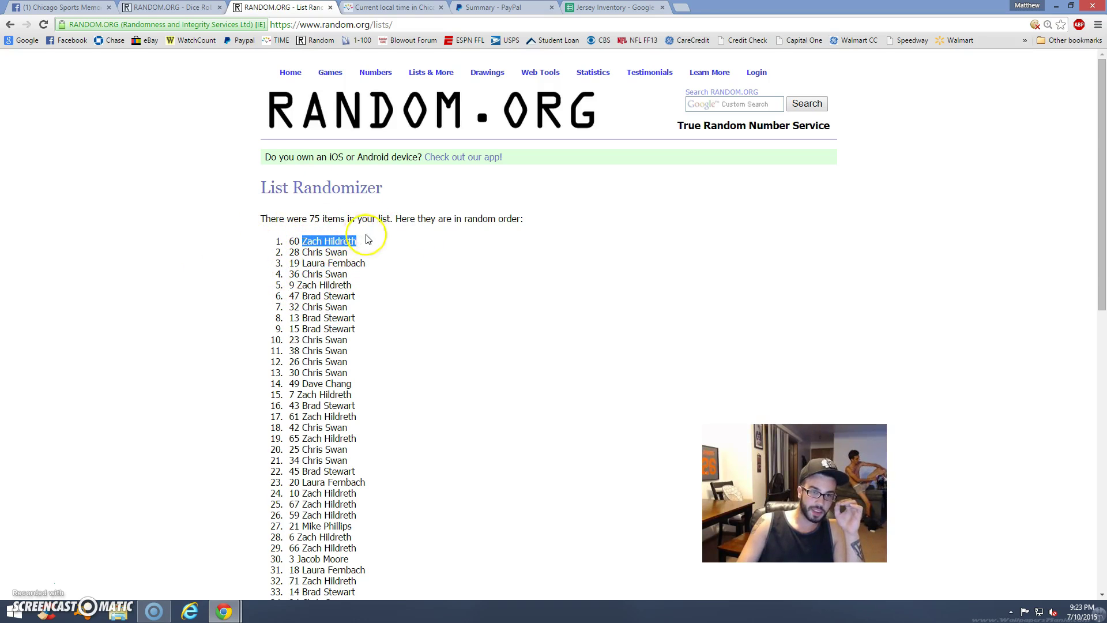
scroll(415, 242, "down", 2)
scroll(415, 243, "down", 5)
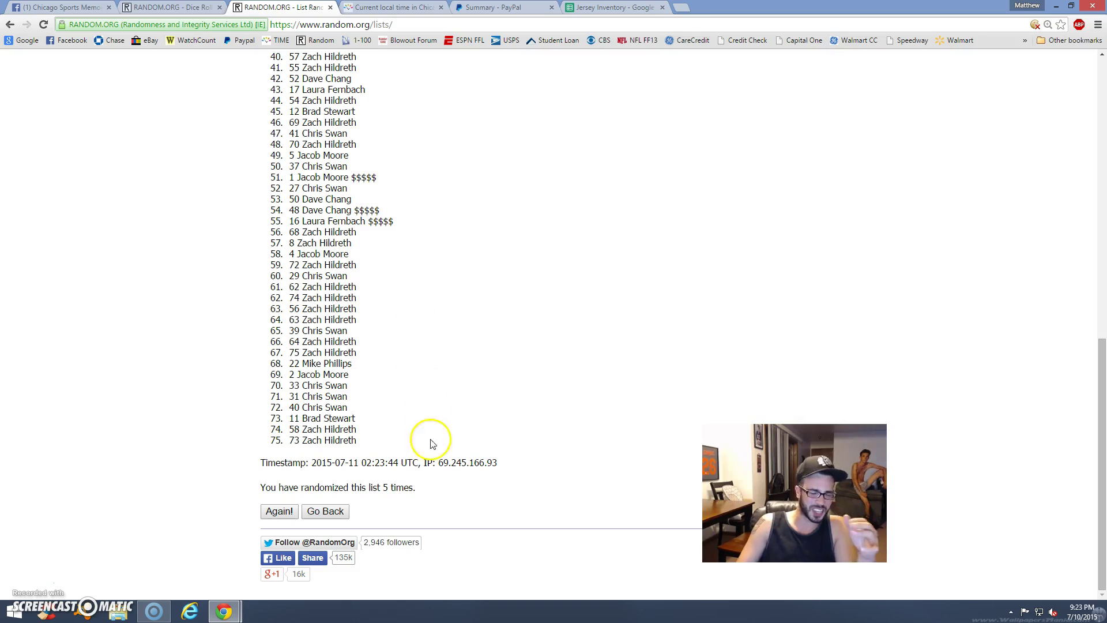